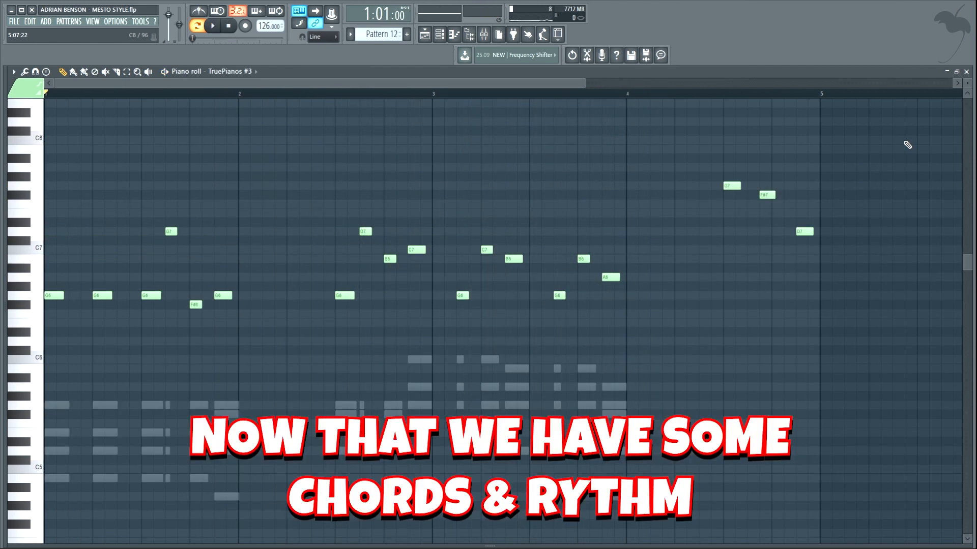
Step: Play back the lead melody and audition its Sylenth1 and Serum layers individually, including the Serum #12 harmony notes
key(space)
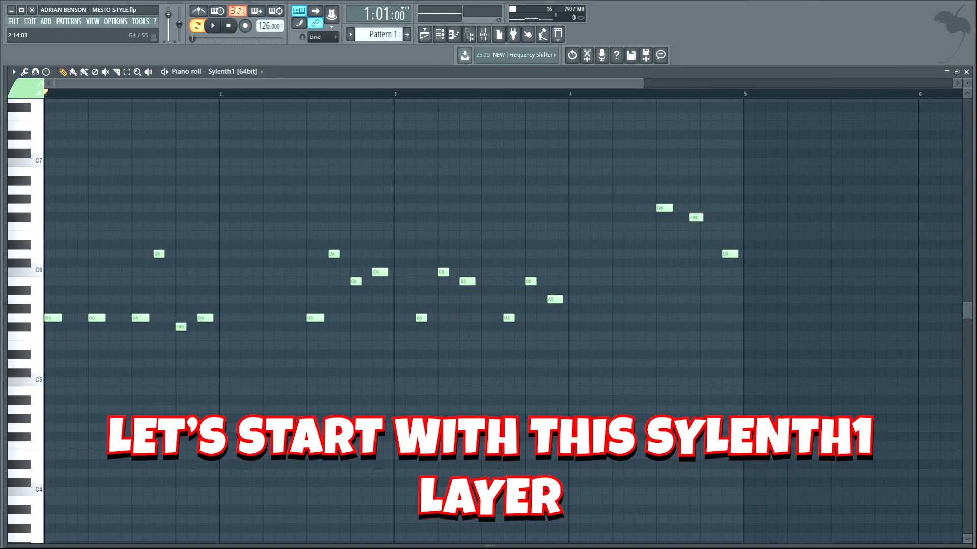
key(space)
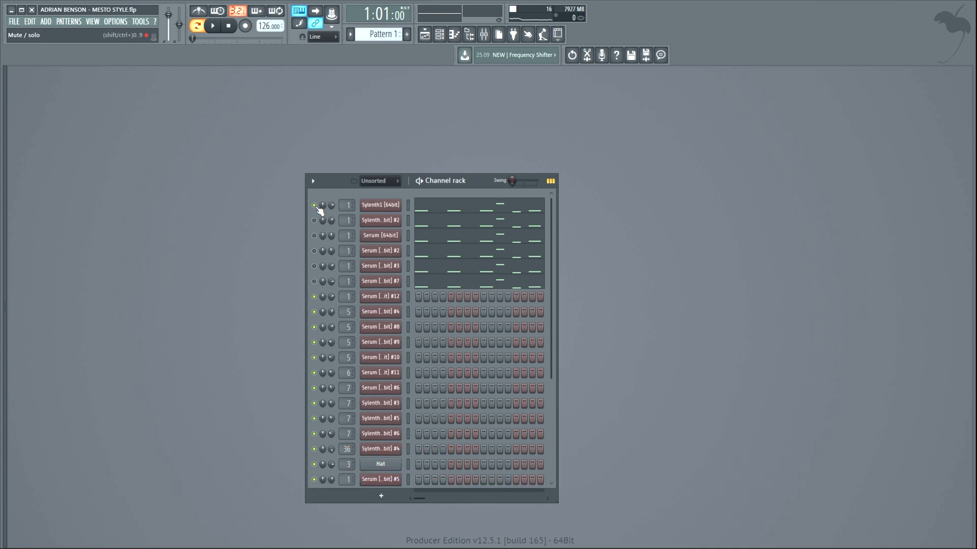
key(space)
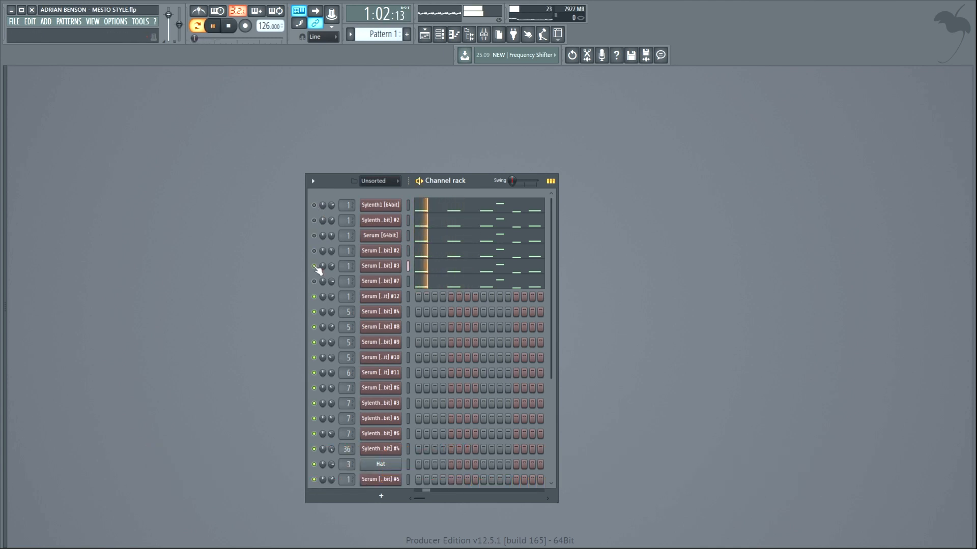
right_click(314, 281)
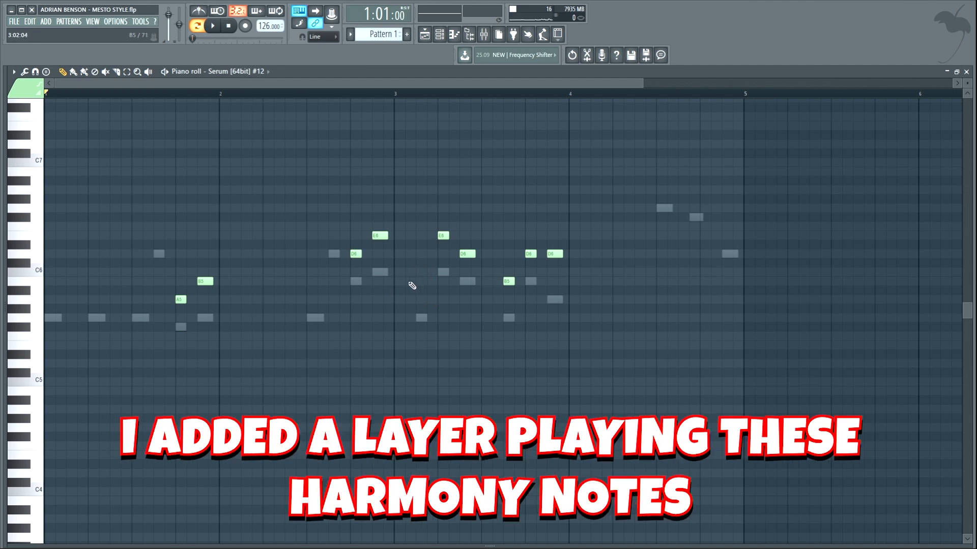
key(space)
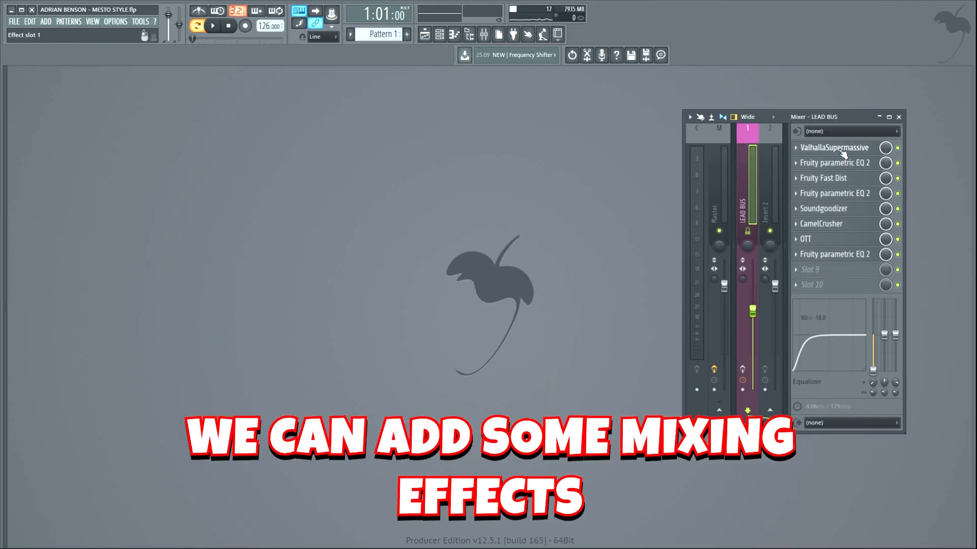
Step: Inspect each effect on the LEAD BUS in order, from ValhallaSupermassive through CamelCrusher and OTT to the final Fruity parametric EQ 2
click(842, 151)
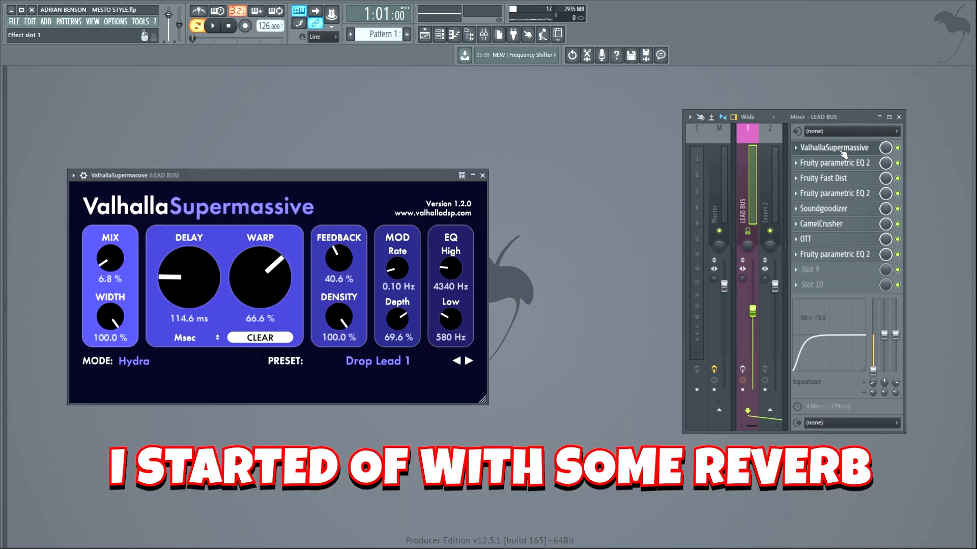
click(846, 163)
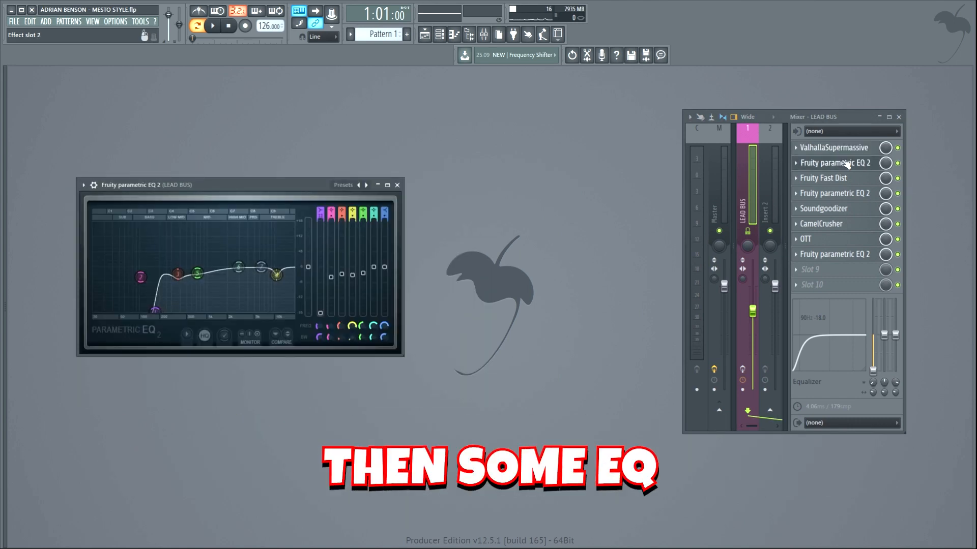
click(850, 179)
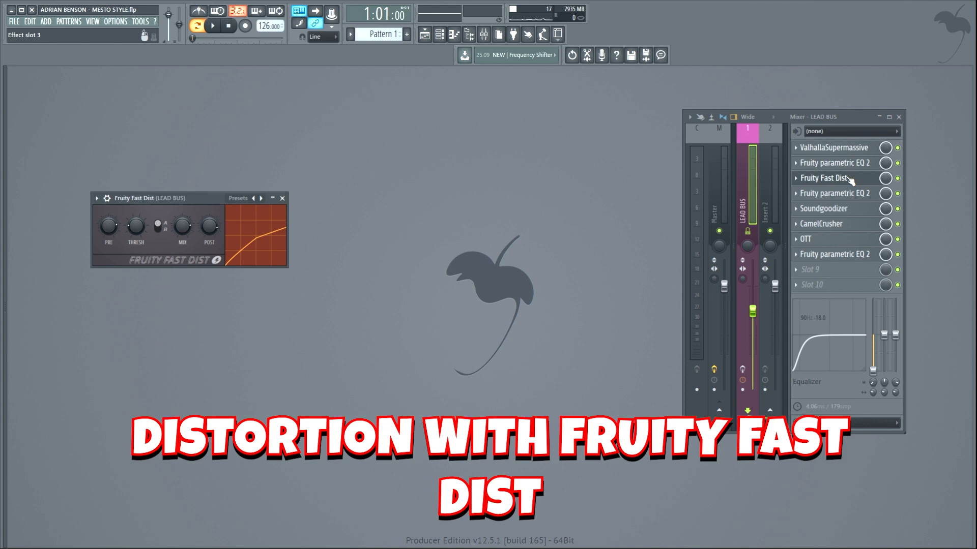
click(860, 194)
click(857, 209)
click(859, 224)
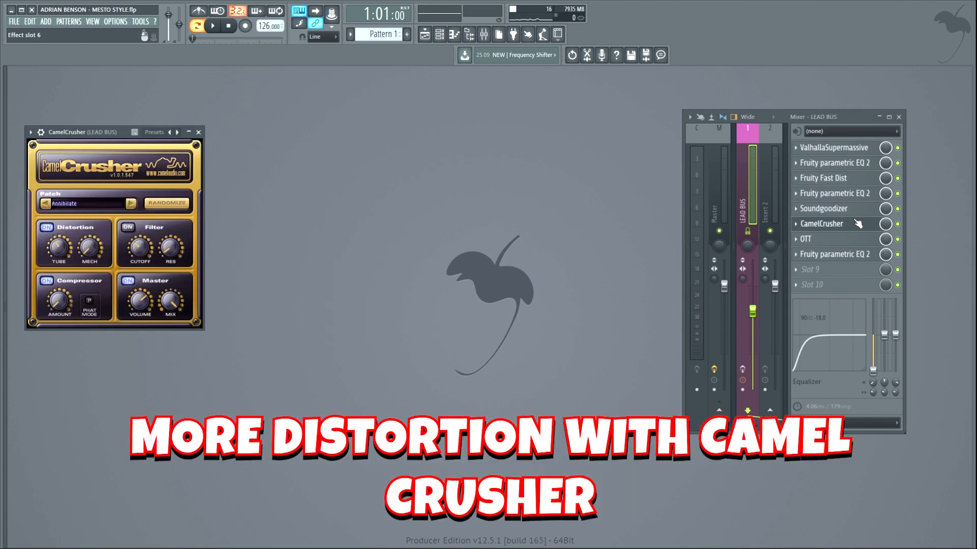
click(861, 239)
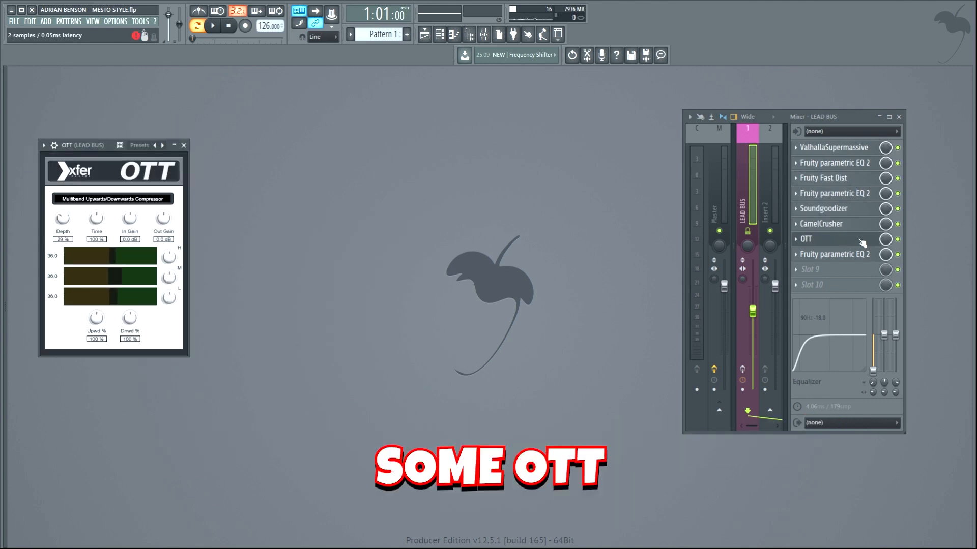
click(865, 254)
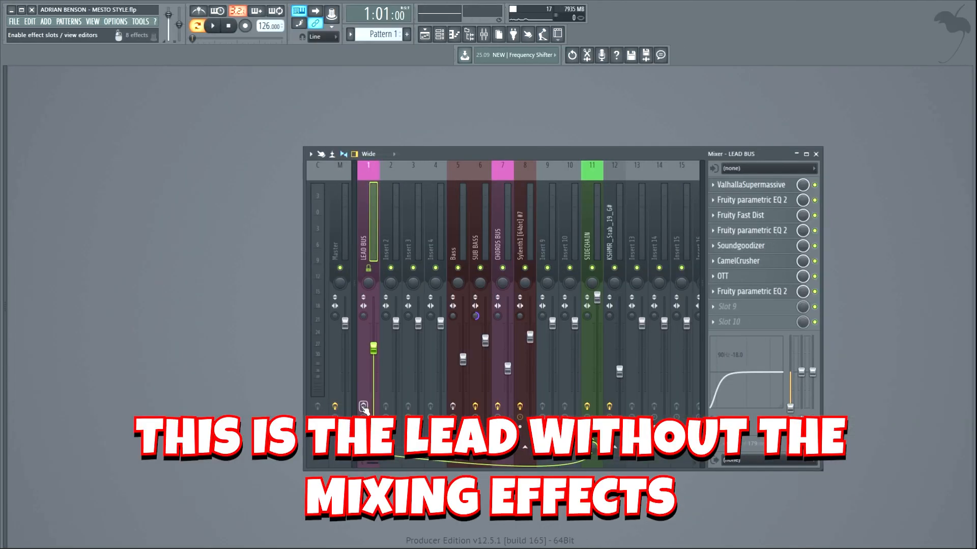
Step: Compare the lead without and with its mixing effects, and play it with the Sylenth1 channel pitch automation
key(space)
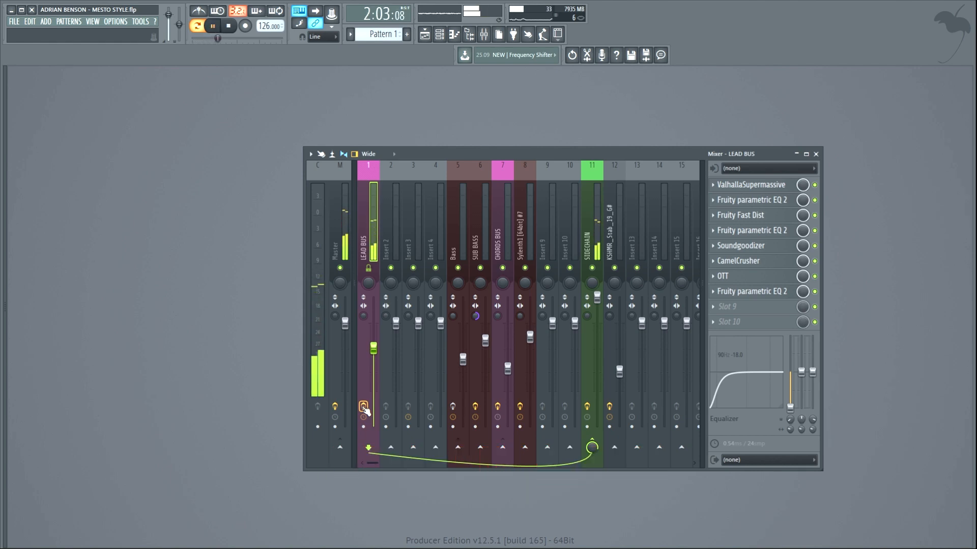
key(space)
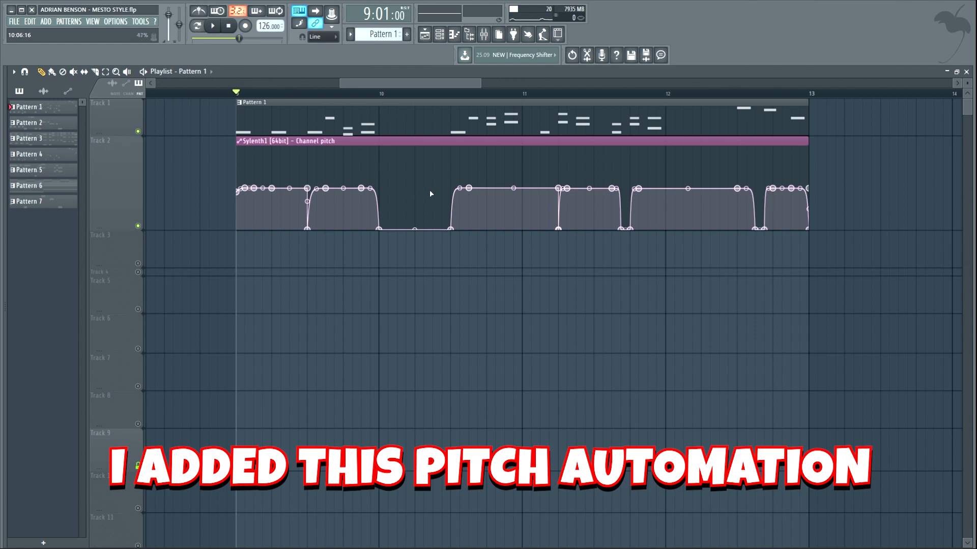
key(space)
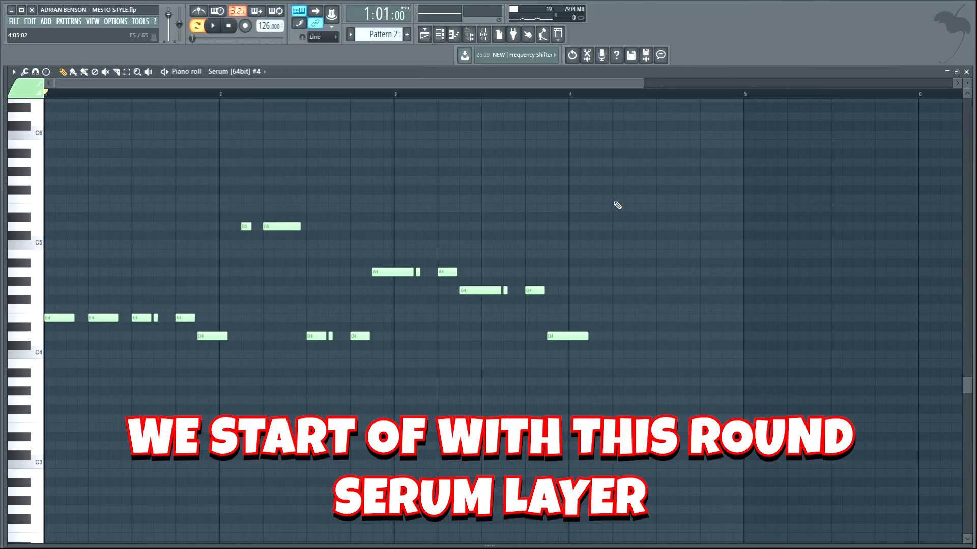
Step: Play the Serum #4 bass pattern and solo the bass layers Serum #8, #9 and #10 one after another
key(space)
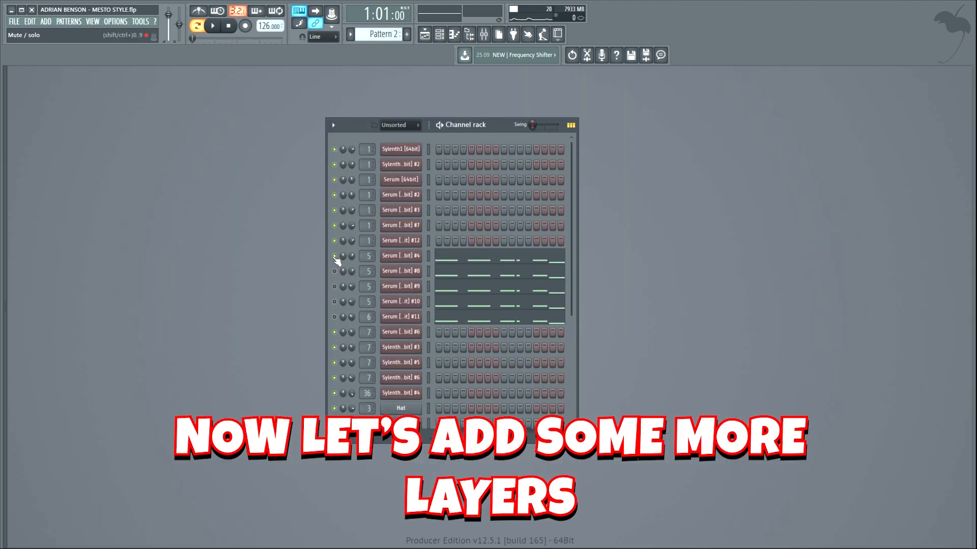
key(space)
right_click(334, 272)
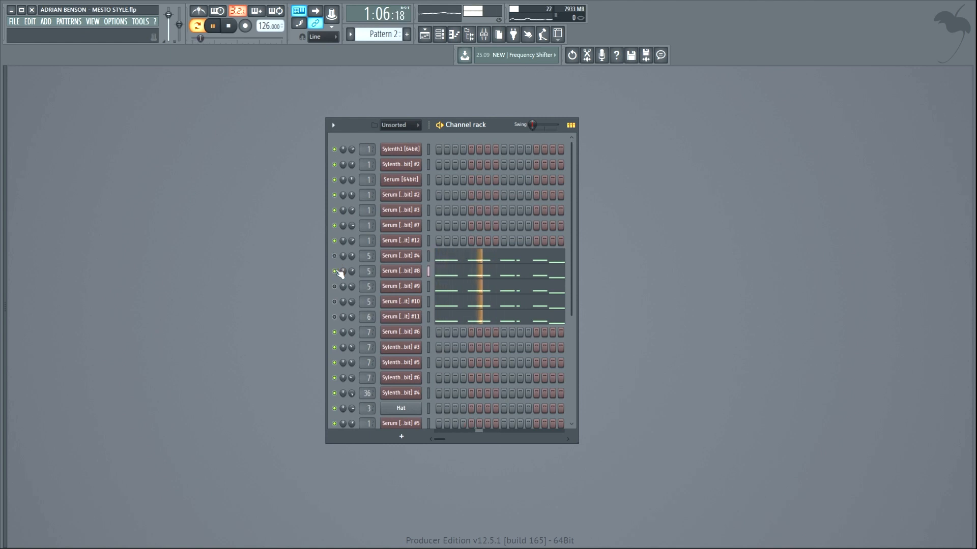
right_click(335, 287)
right_click(334, 301)
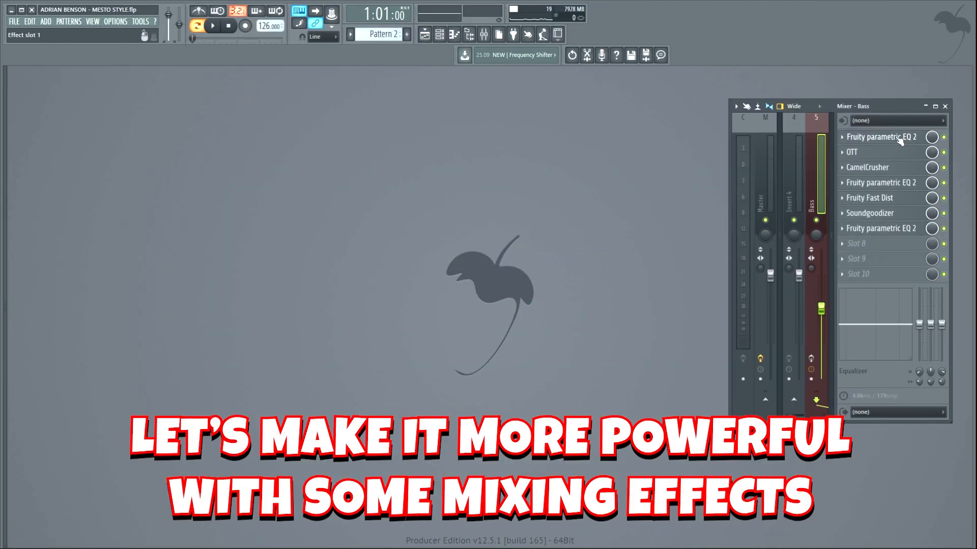
Step: Inspect each effect on the Bass mixer track in order, from the first Fruity parametric EQ 2 to the last
click(898, 137)
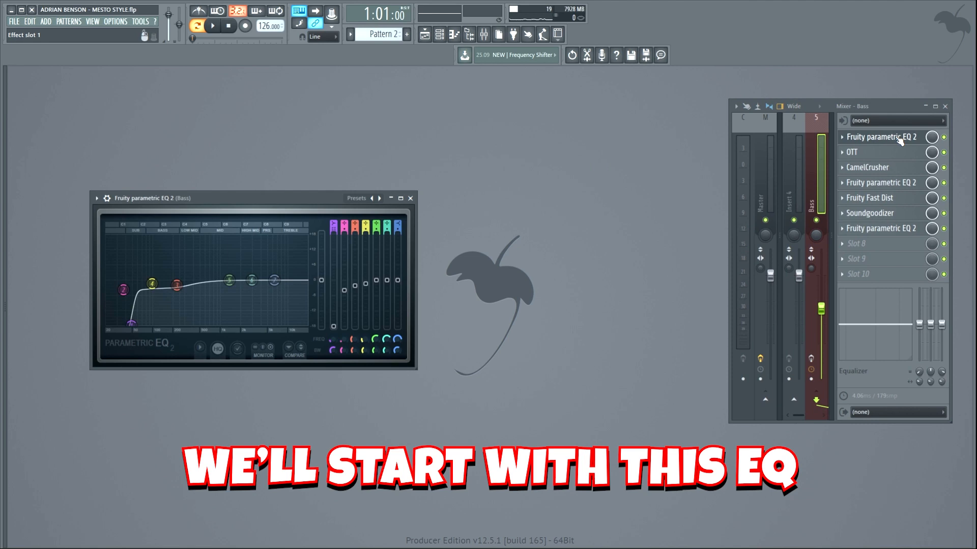
click(905, 154)
click(908, 168)
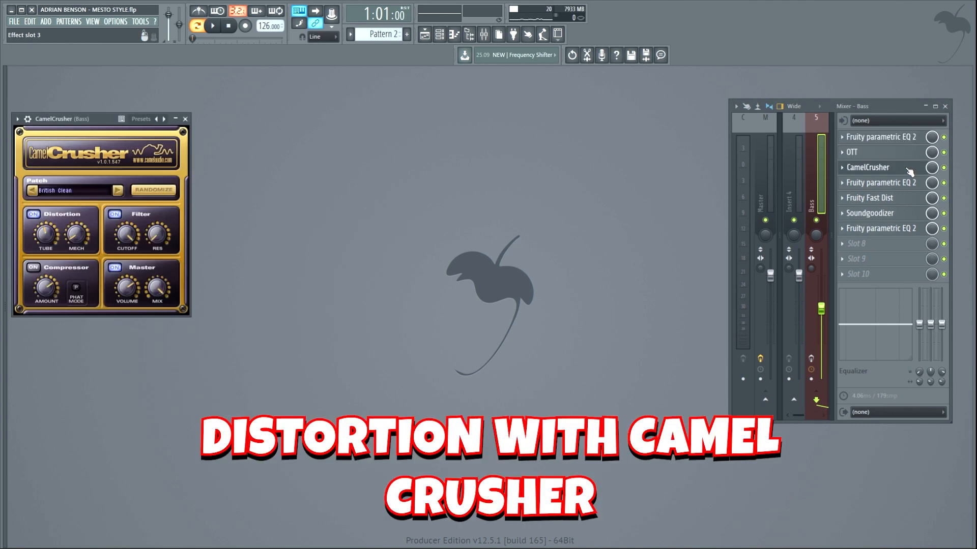
click(908, 185)
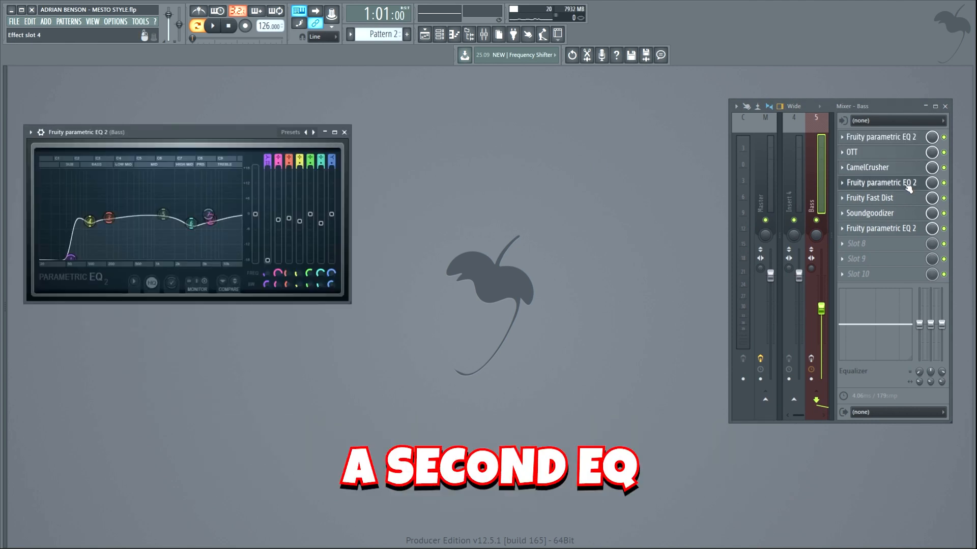
click(908, 201)
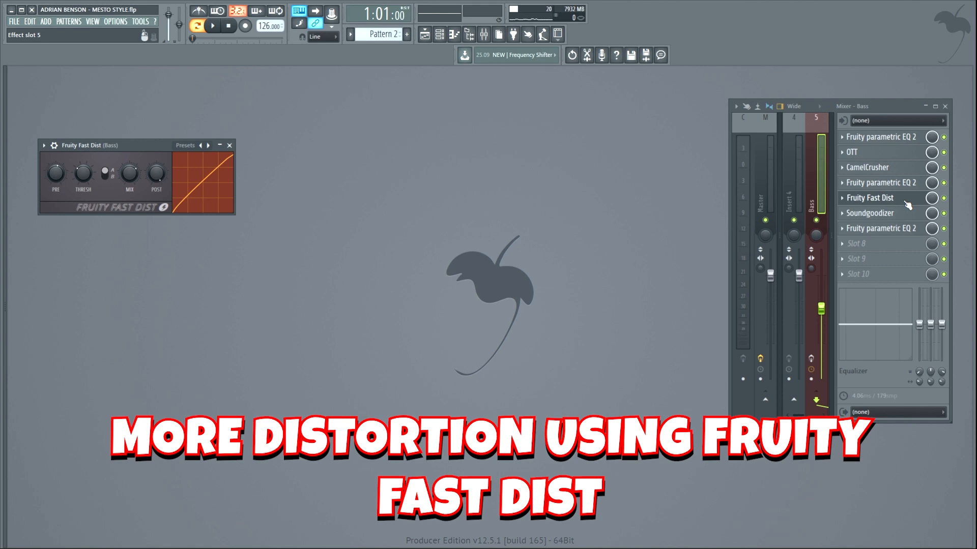
click(902, 216)
click(900, 232)
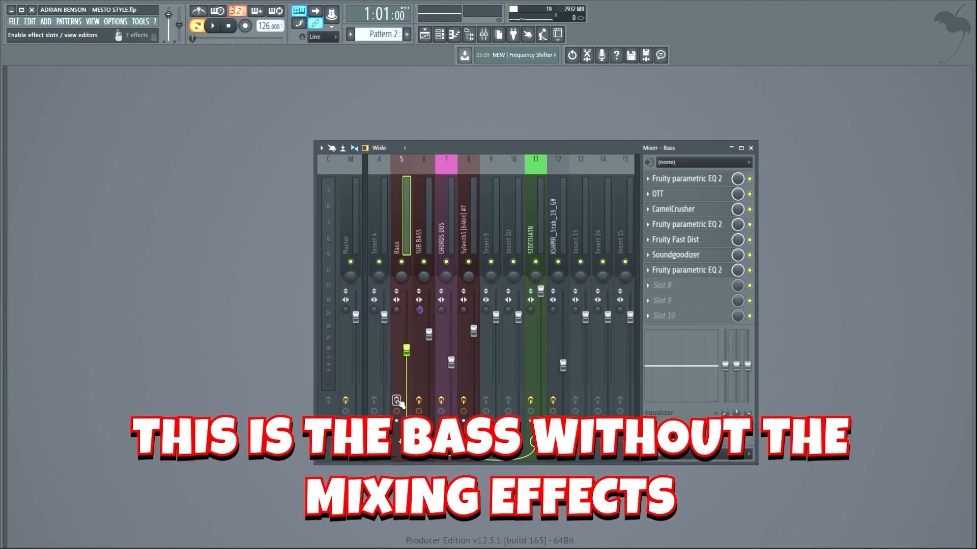
Step: Listen to the bass without its mixing effects, and play it with the volume and channel pitch automation
key(space)
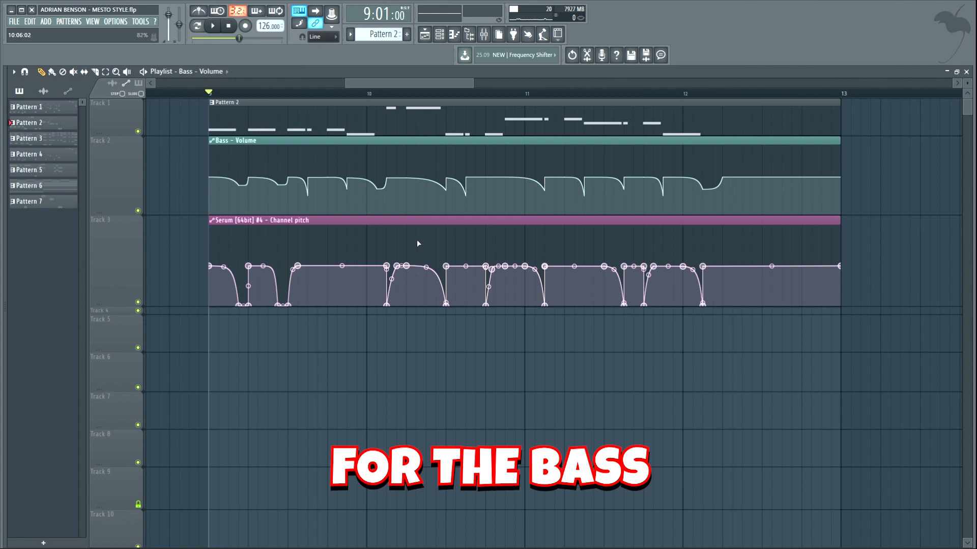
key(space)
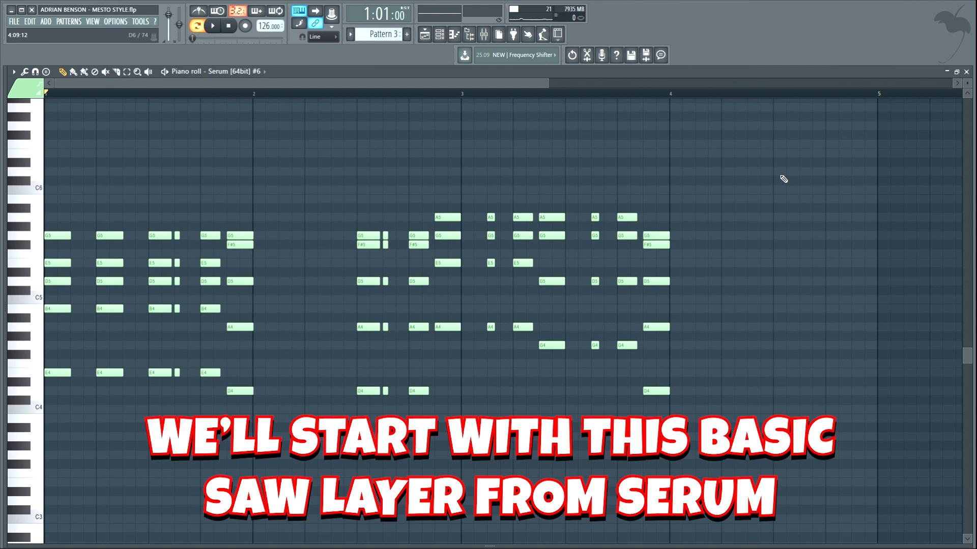
Step: Play the Serum #6 saw chords, their additional Sylenth1 layers and the Sylenth1 #4 fill notes in Pattern 3
key(space)
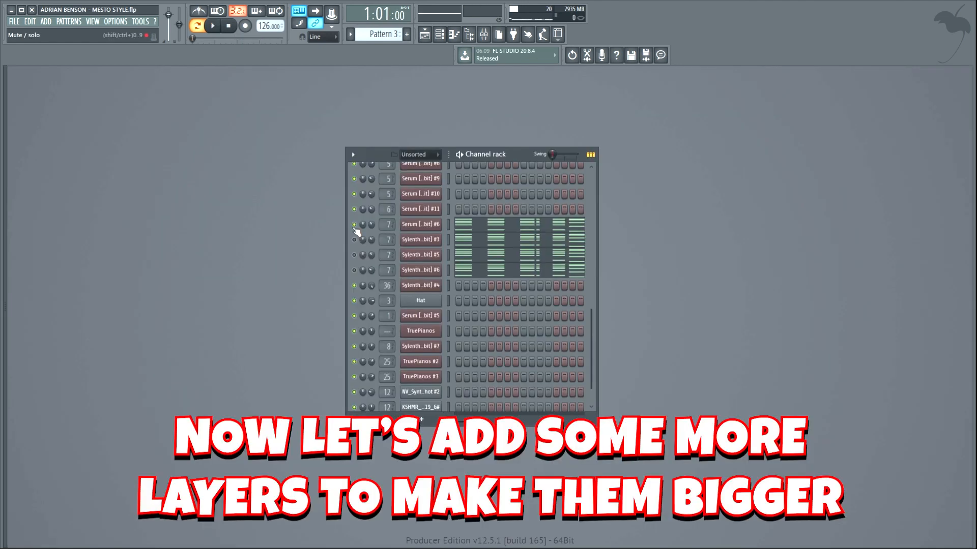
key(space)
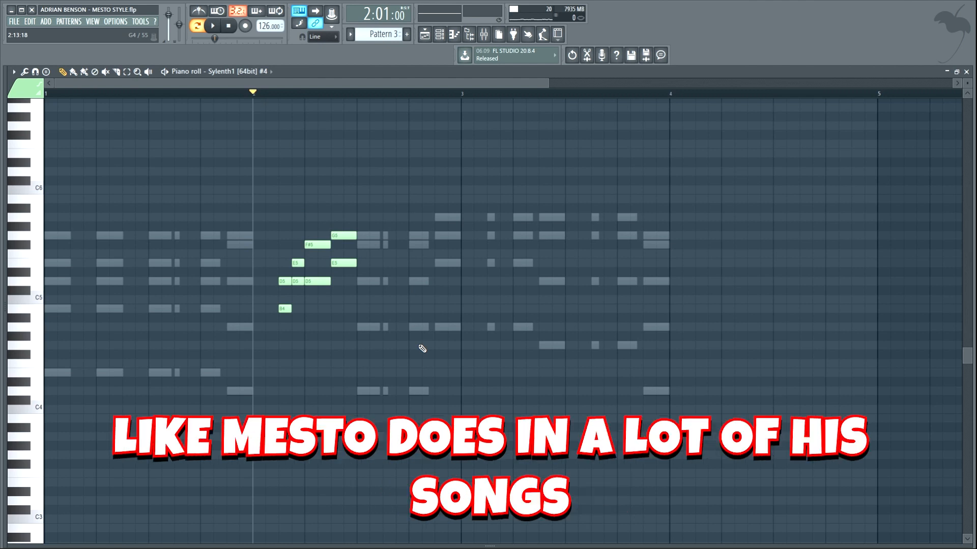
key(space)
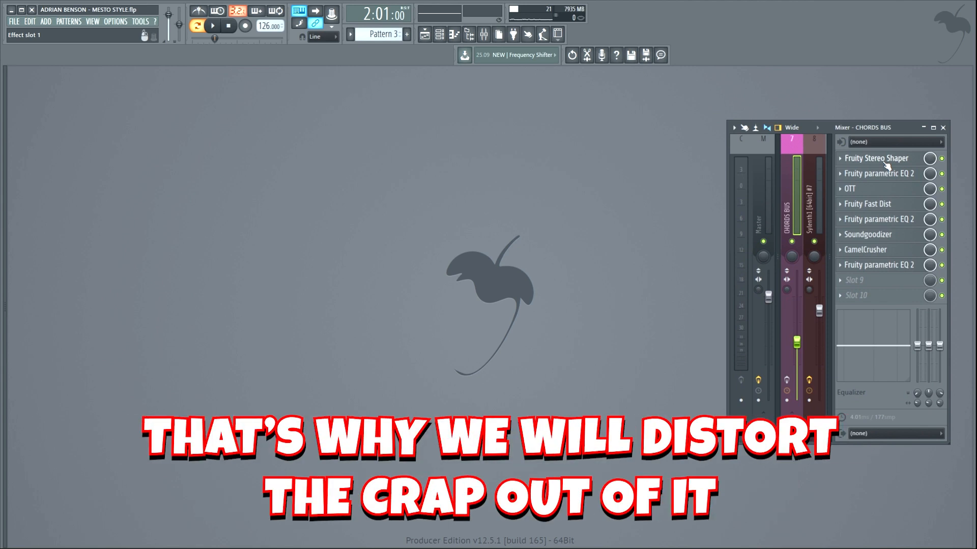
Step: Inspect each effect on the CHORDS BUS in order, from Fruity Stereo Shaper through CamelCrusher to the final Fruity parametric EQ 2
click(886, 162)
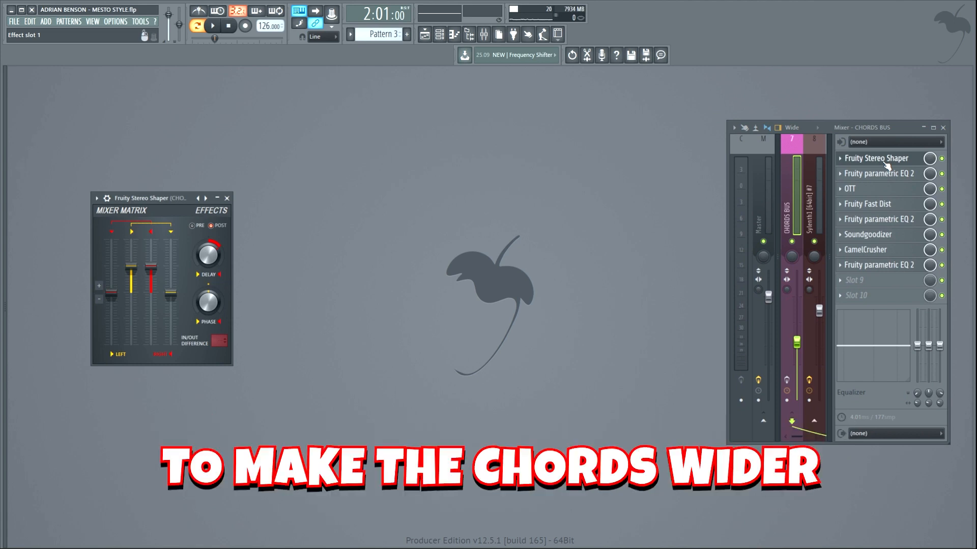
click(887, 176)
click(885, 191)
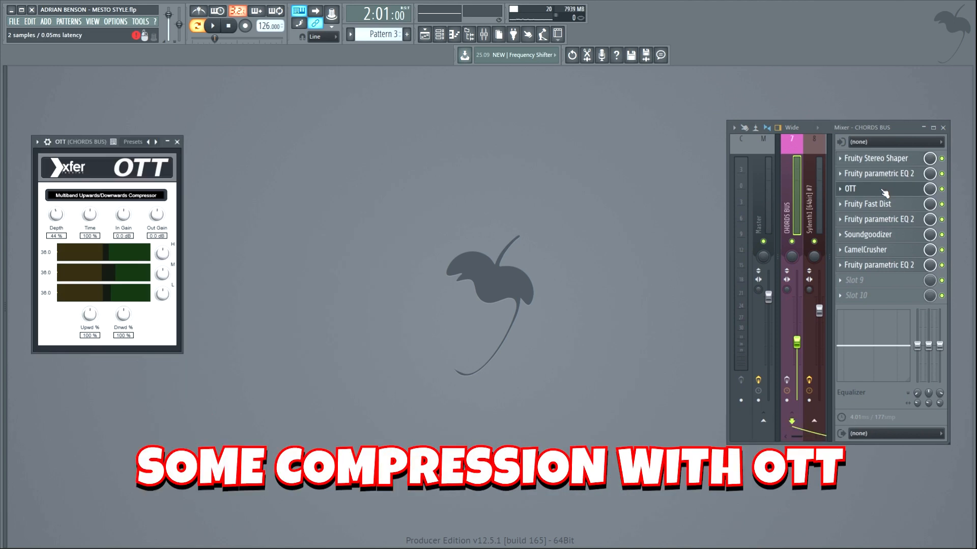
click(885, 204)
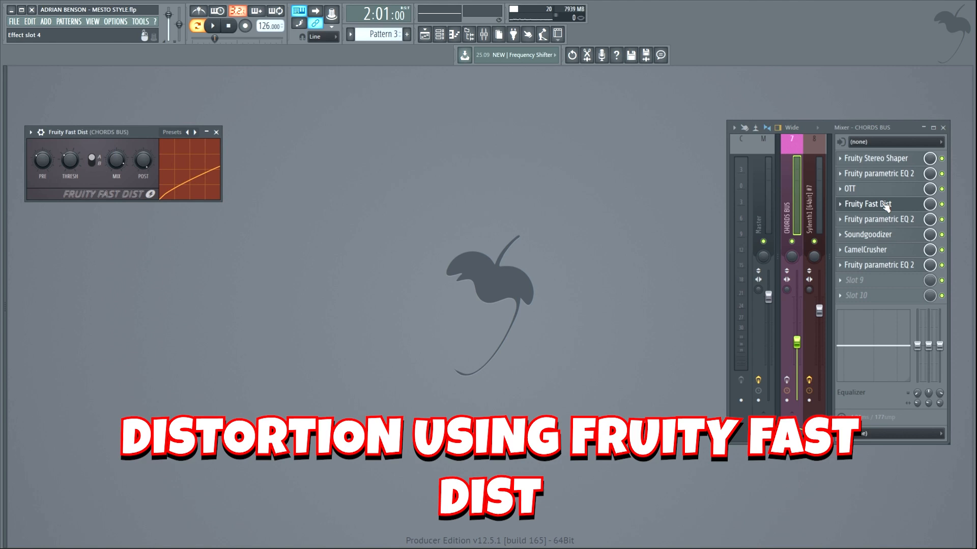
click(888, 220)
click(888, 234)
click(890, 250)
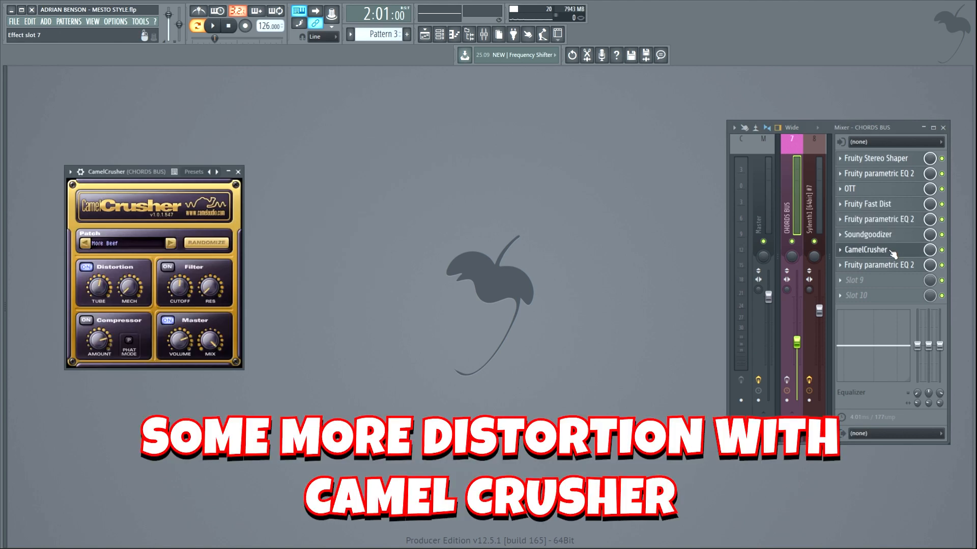
click(899, 266)
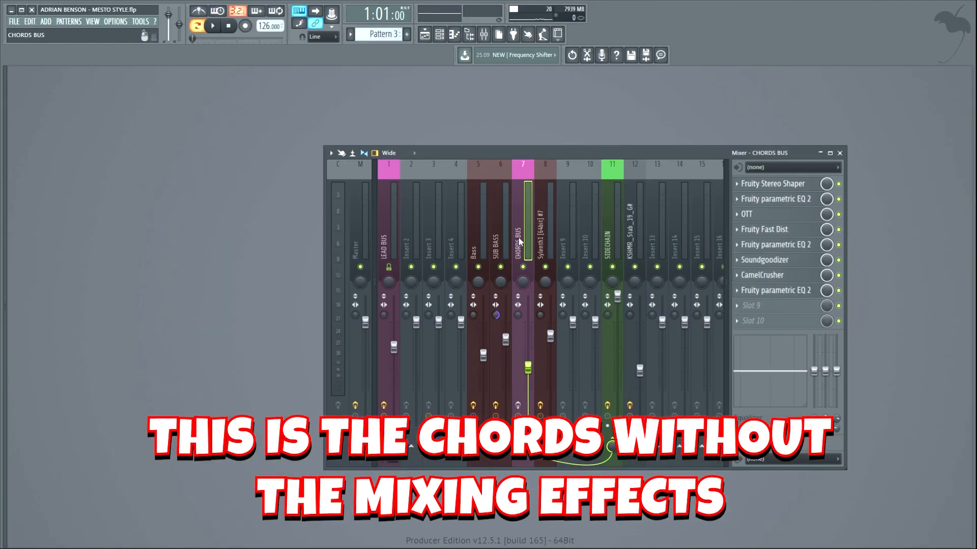
Step: Compare the chords' sound without and with the CHORDS BUS mixing effects
key(space)
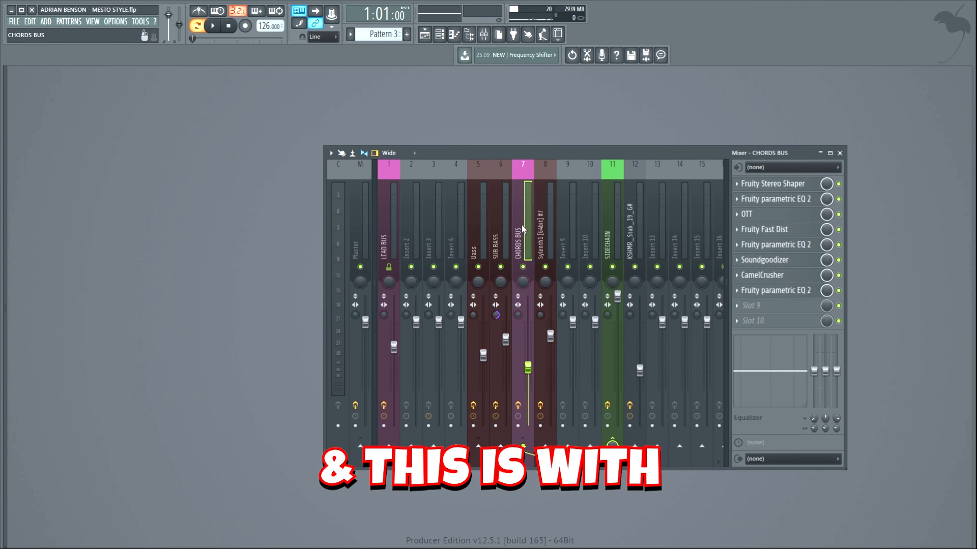
key(space)
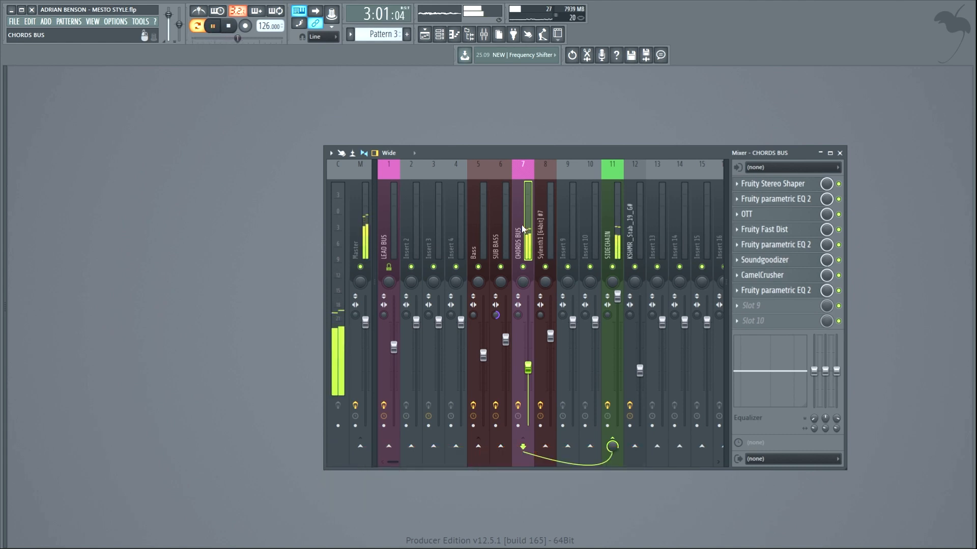
key(space)
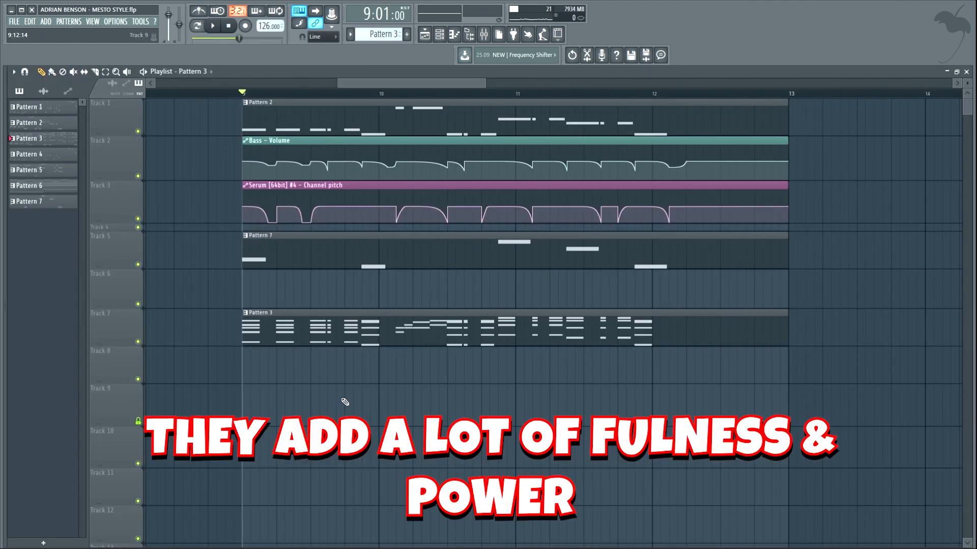
Step: Play the bass and chords together, and audition the Sylenth1 #7 saw layer with its cutoff frequency automation, both alone and with the bass and chords
key(space)
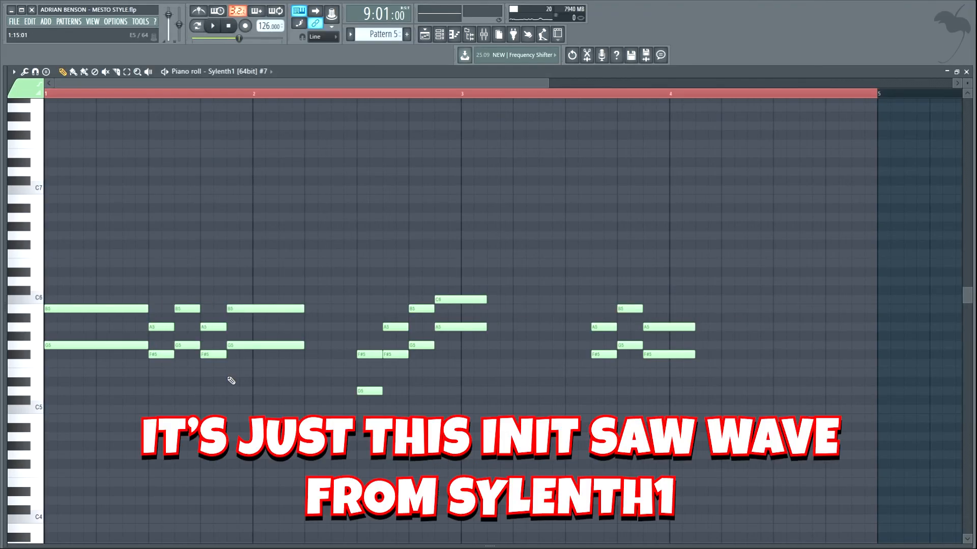
key(F5)
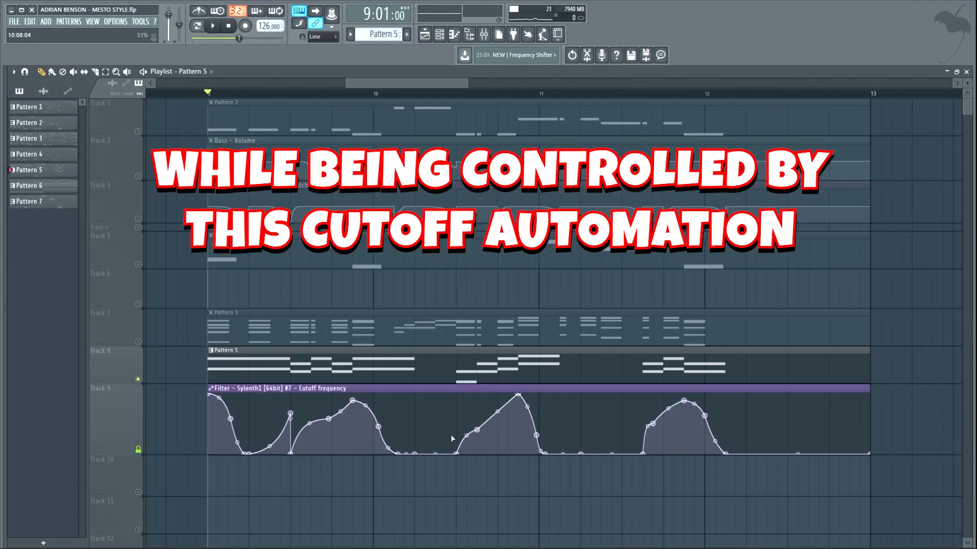
scroll(479, 443, down, 2)
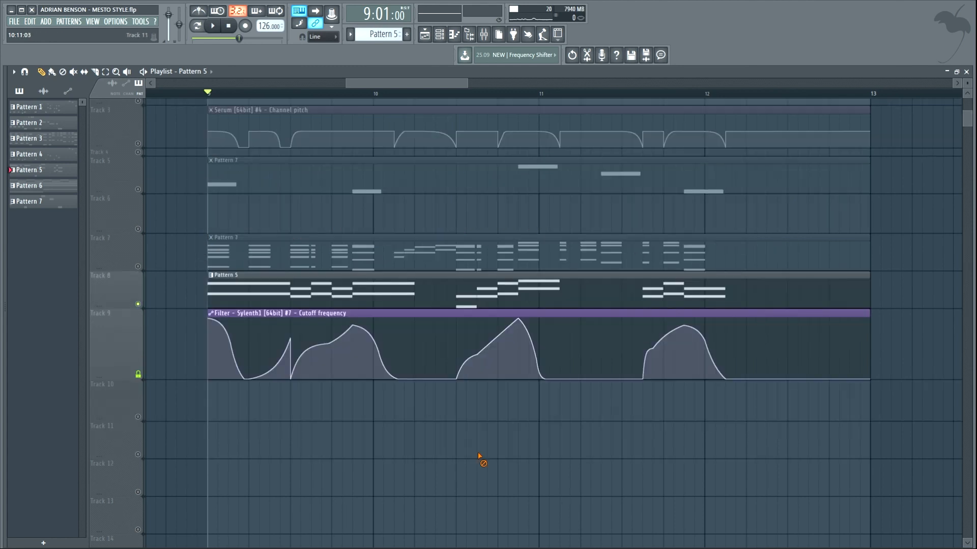
key(space)
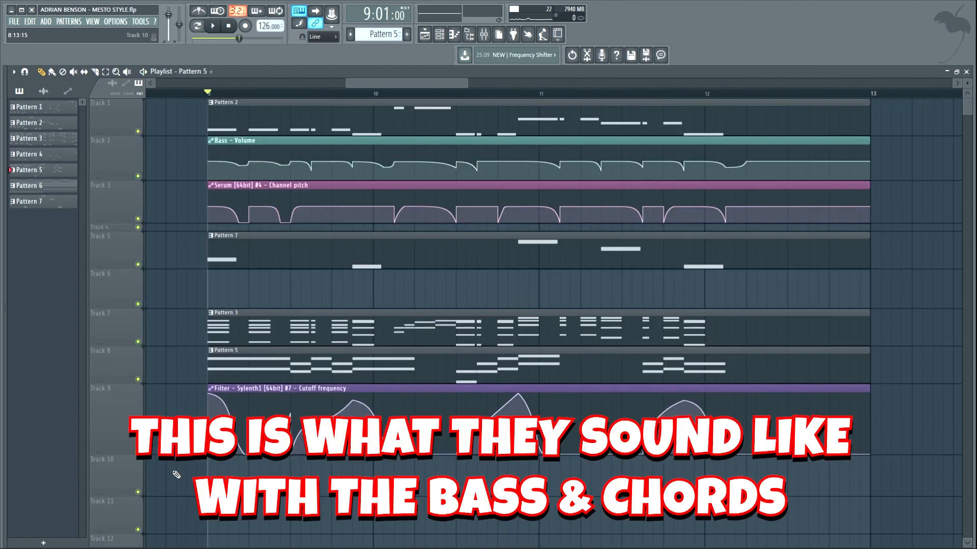
key(space)
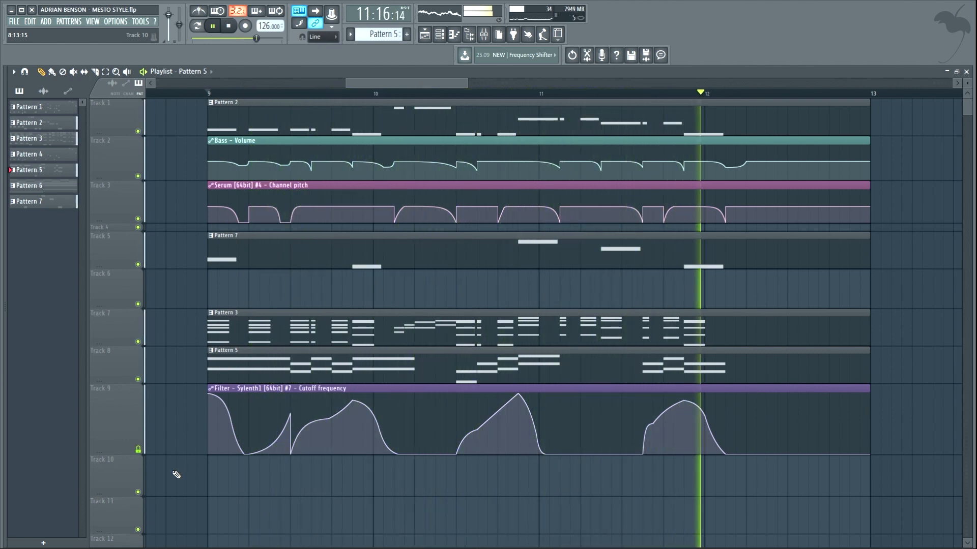
key(space)
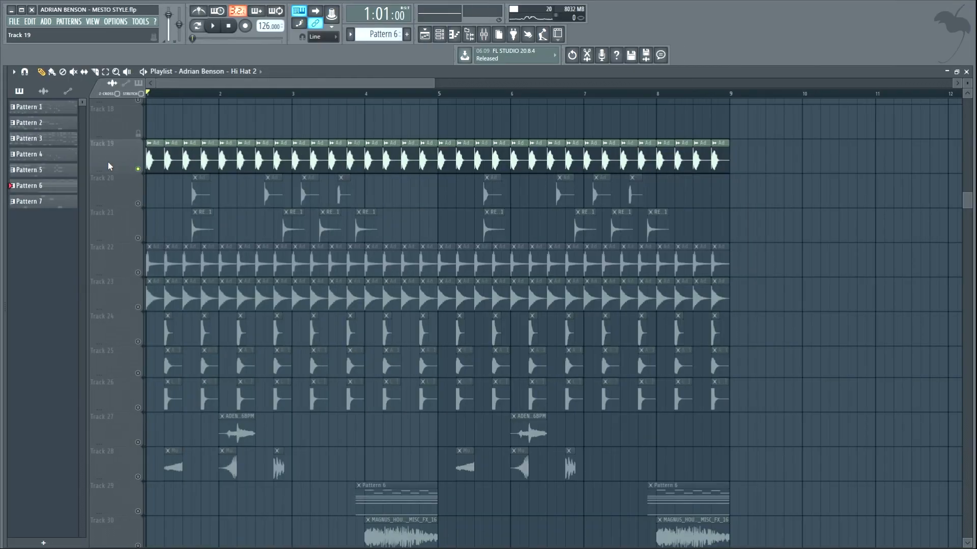
Step: Play the percussion and fill tracks soloed one at a time, from the hi-hat on Track 19 to the MAGNUS effect on Track 30
key(space)
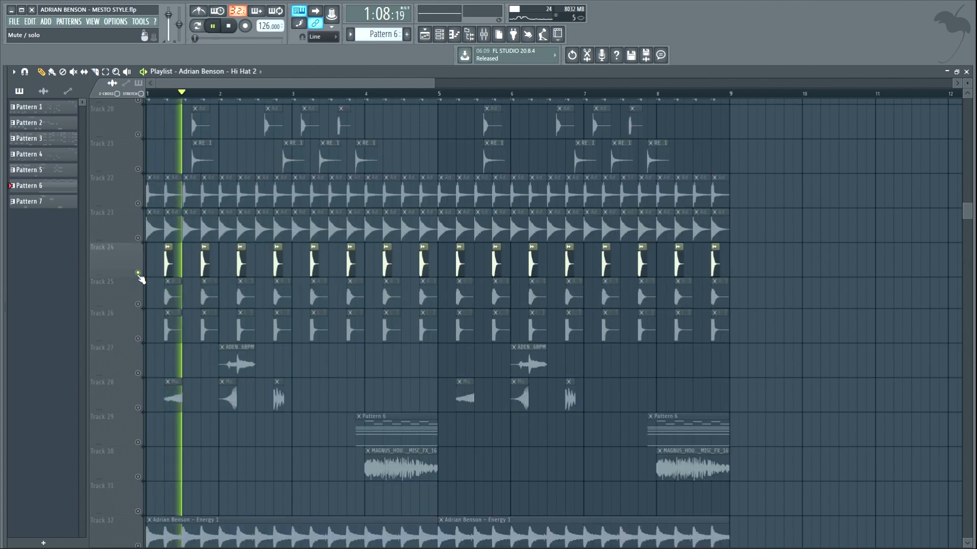
right_click(139, 337)
right_click(139, 372)
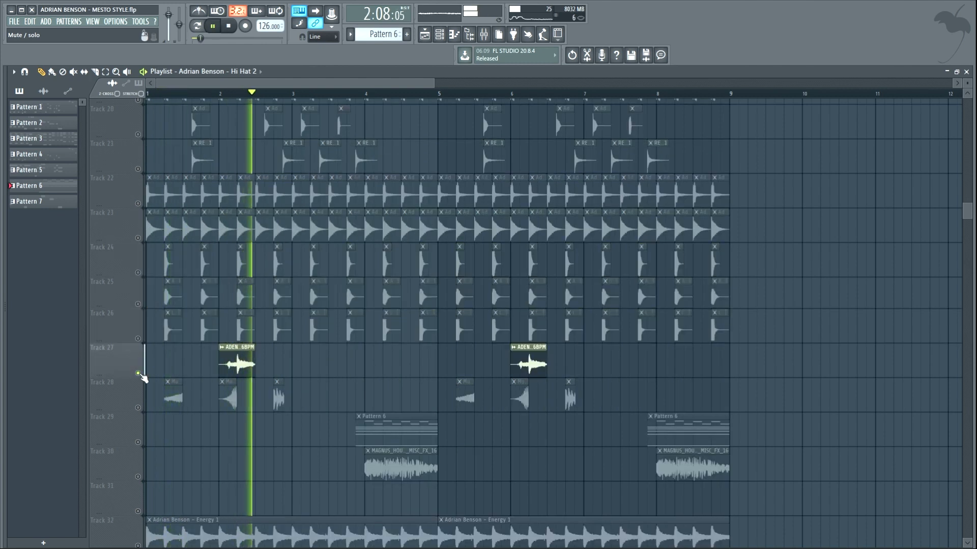
right_click(138, 408)
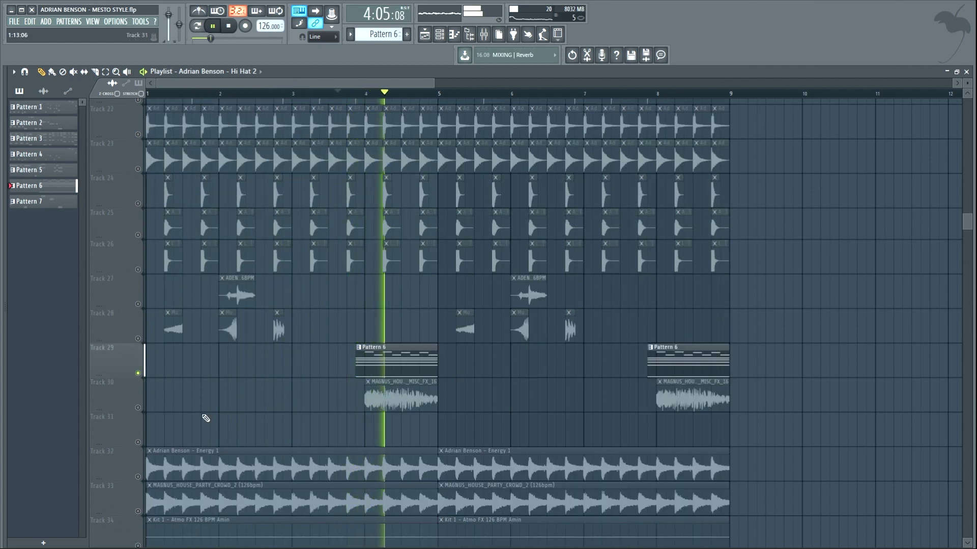
right_click(138, 407)
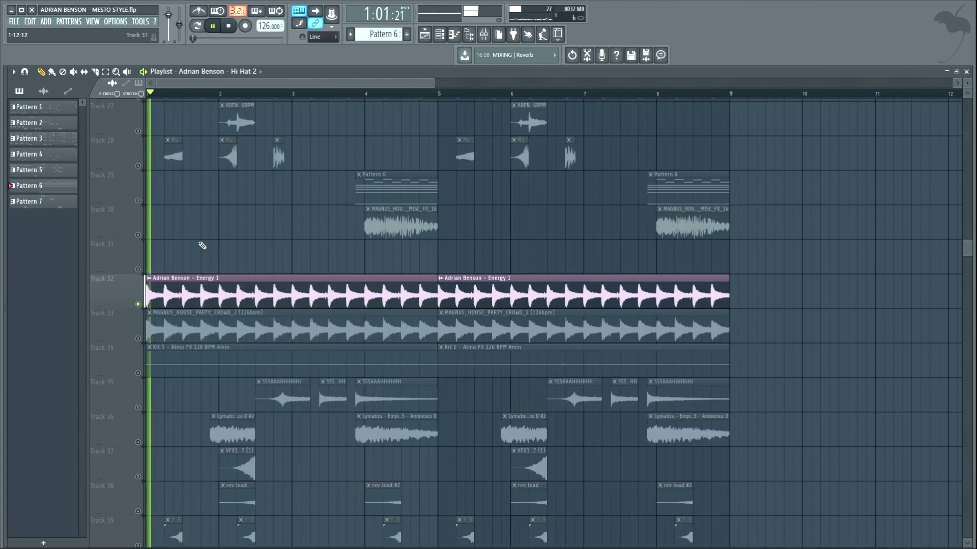
Step: Solo in turn the house party crowd loop, the Atmo FX, the SSSAAAHHHHHH clips and the Cymatics ambience on Tracks 33 to 36
right_click(138, 338)
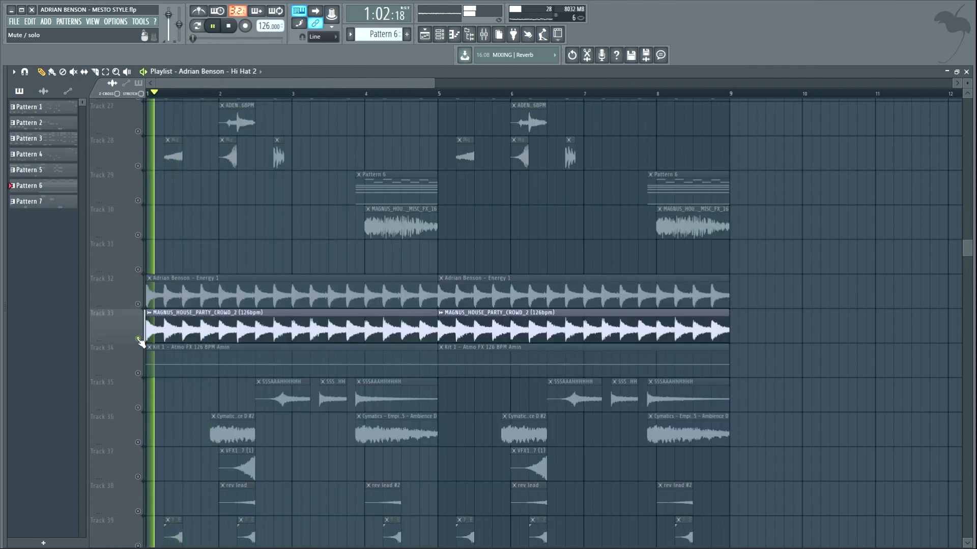
right_click(138, 373)
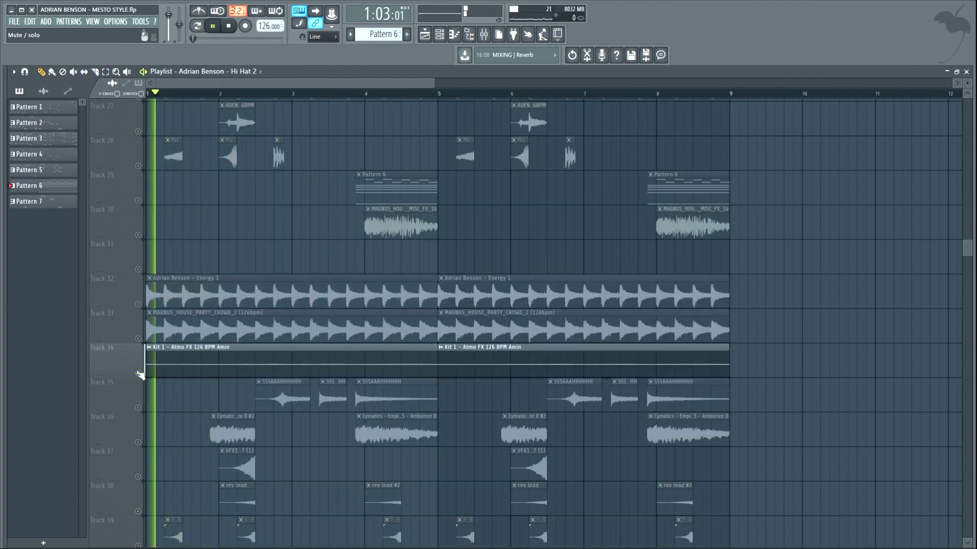
right_click(137, 304)
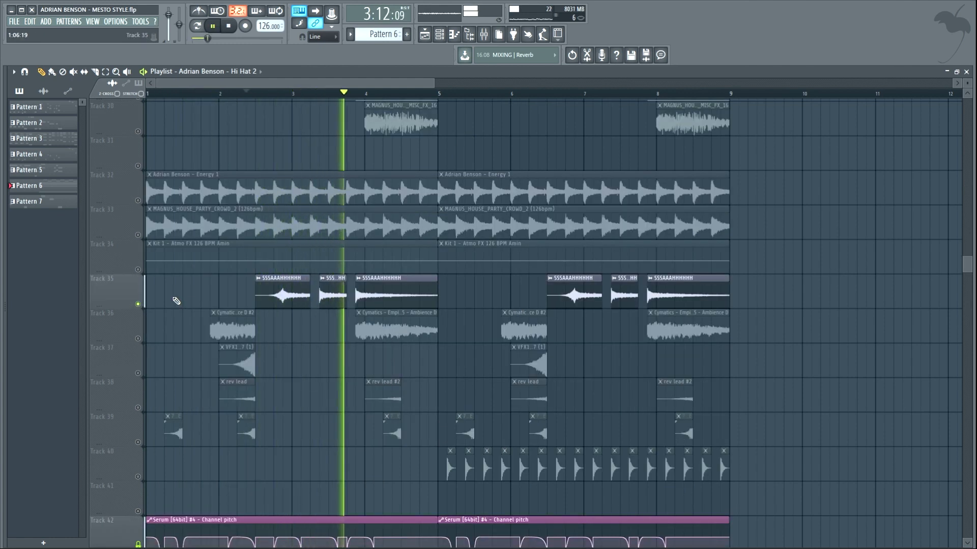
right_click(138, 339)
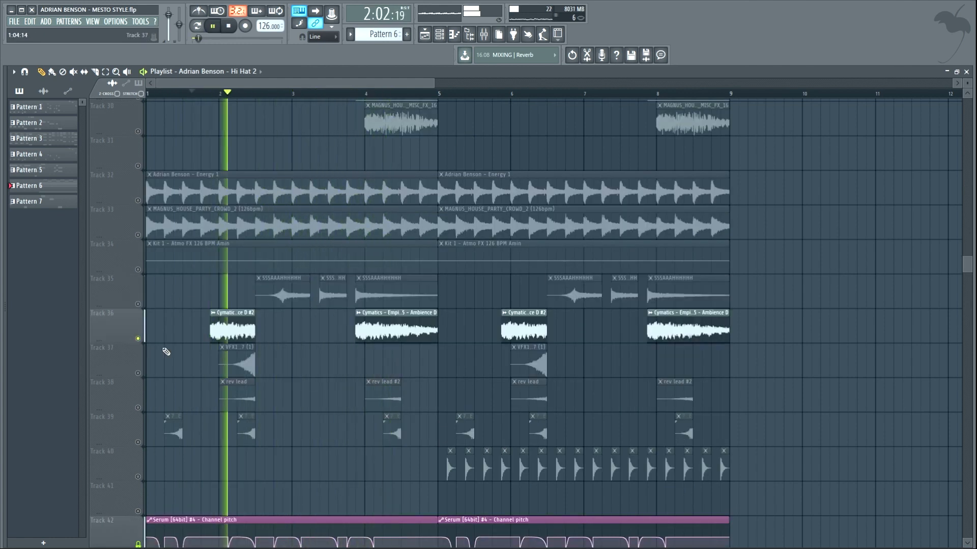
Step: Solo in turn the VFX riser, the rev lead clips and the short effect and percussion hits on Tracks 37 to 40
right_click(138, 374)
right_click(138, 408)
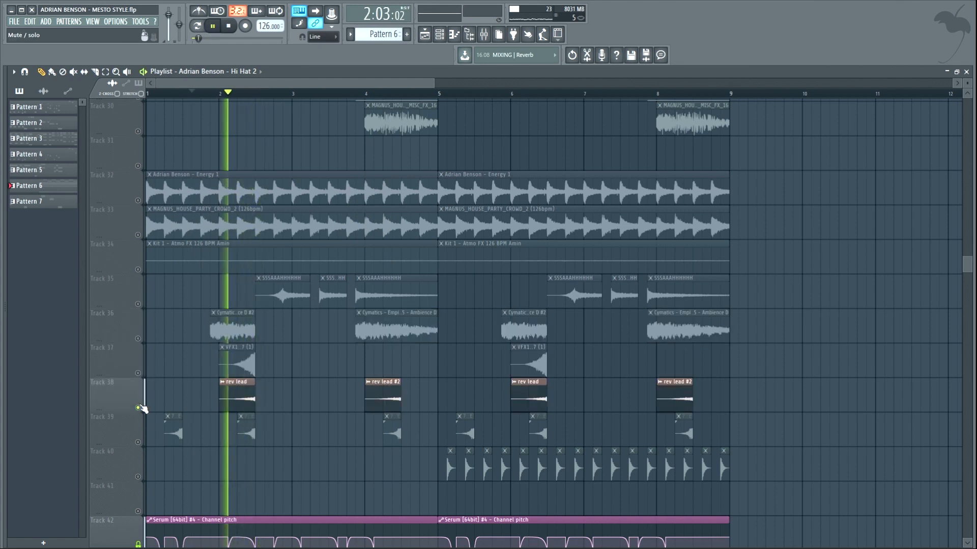
right_click(138, 443)
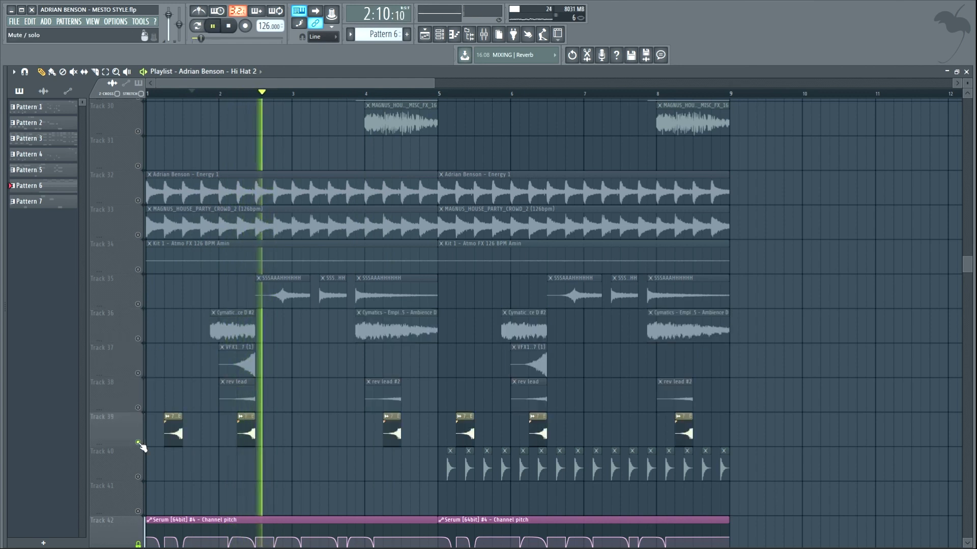
scroll(141, 447, down, 1)
right_click(138, 442)
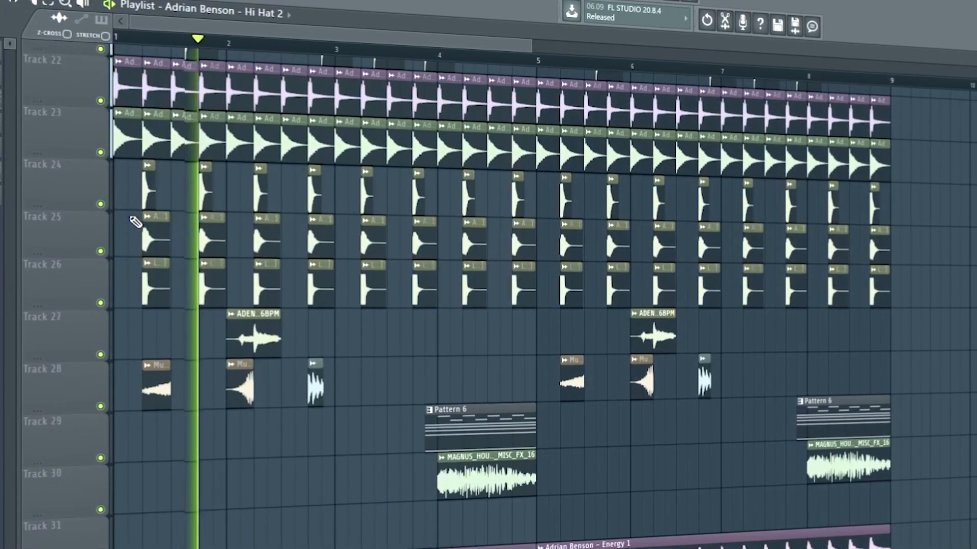
Step: Listen to all the percussion, background loop and effect tracks playing together while reviewing their clips across the playlist
scroll(135, 222, down, 5)
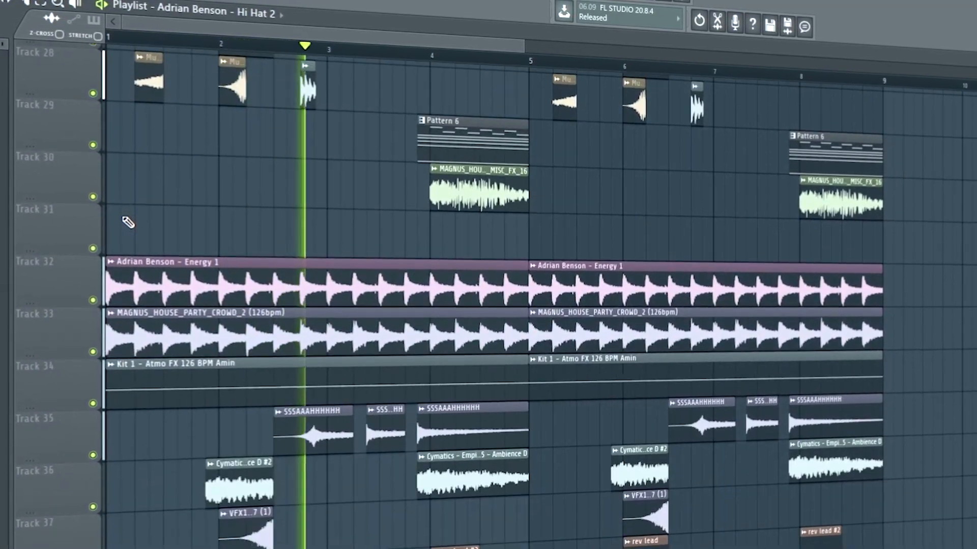
scroll(127, 222, down, 2)
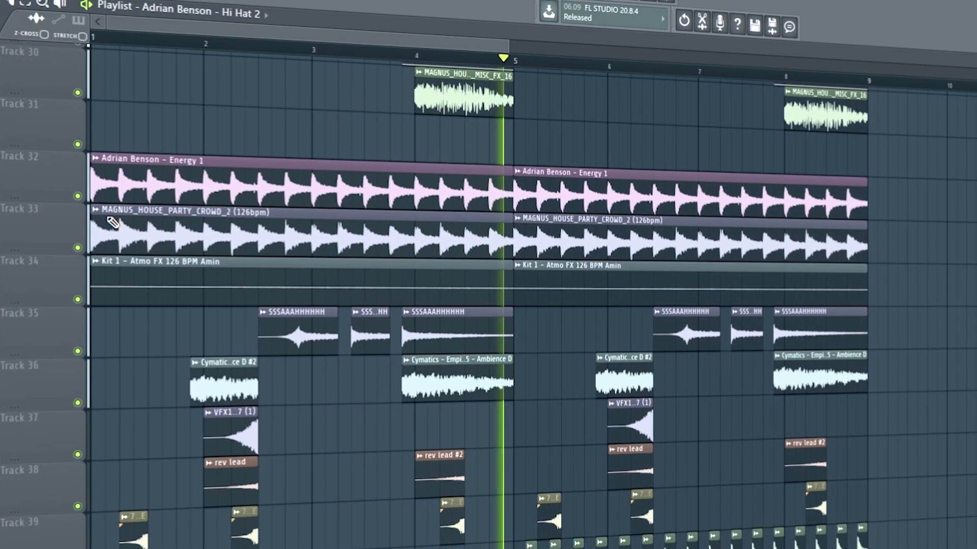
scroll(110, 223, up, 7)
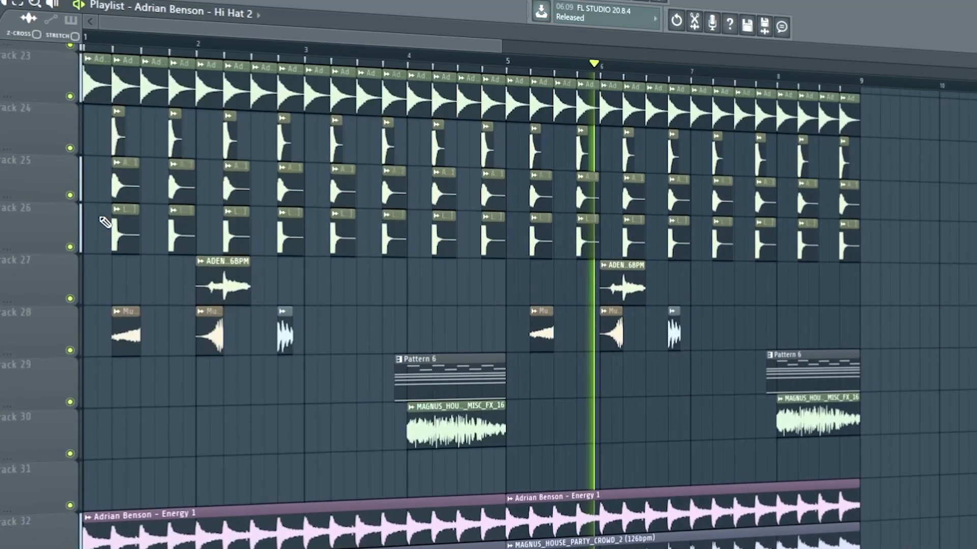
scroll(106, 223, up, 2)
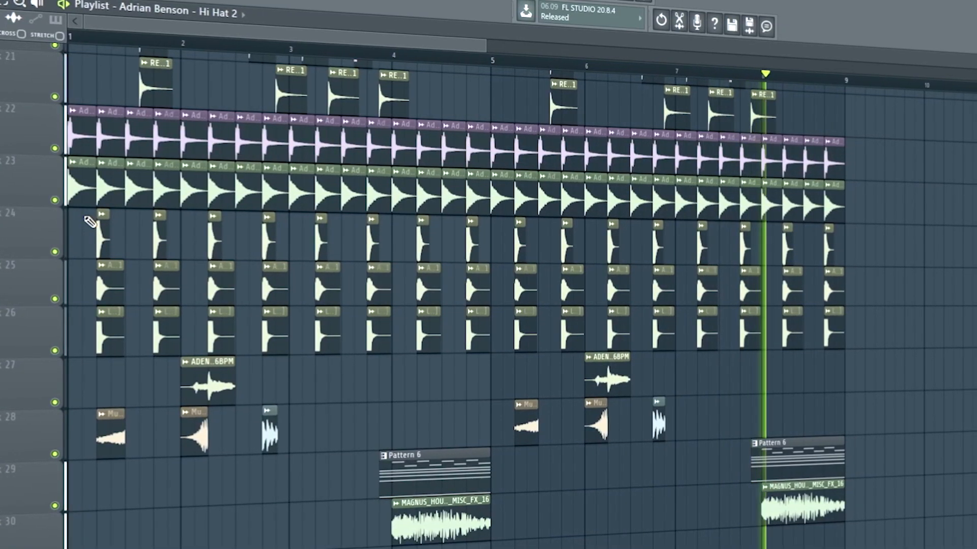
scroll(89, 222, up, 1)
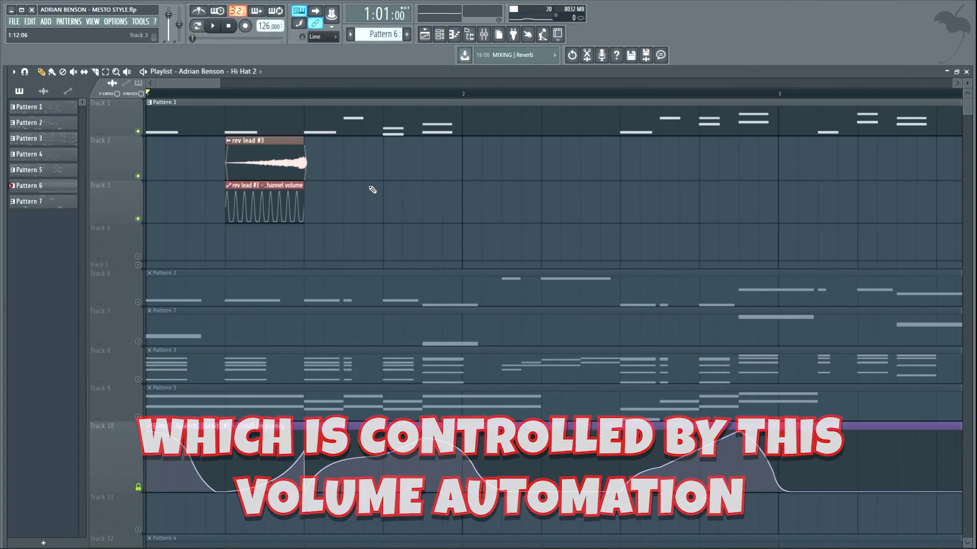
Step: Play the Pattern 1 lead with rev lead #3 and its channel volume automation, and audition the Serum #5 whistle layer in Pattern 4
key(space)
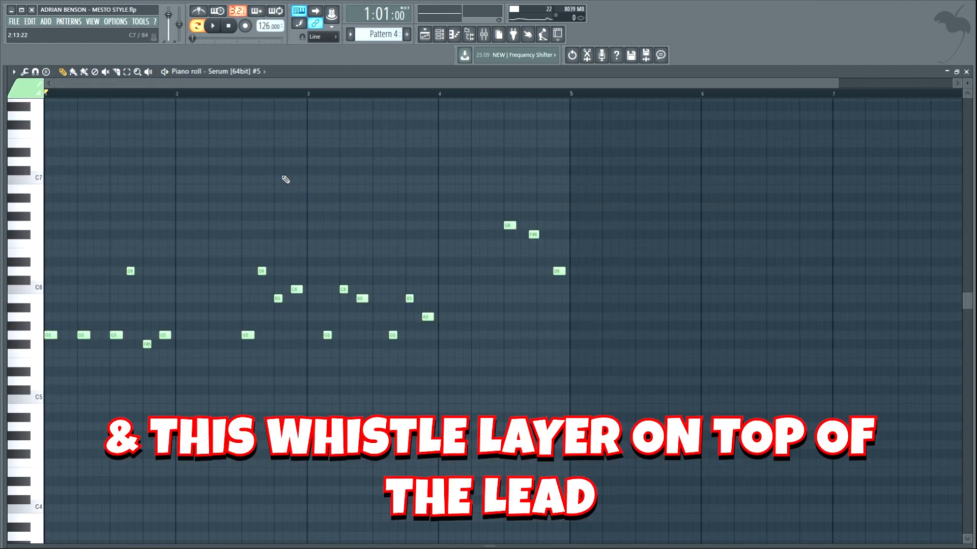
key(space)
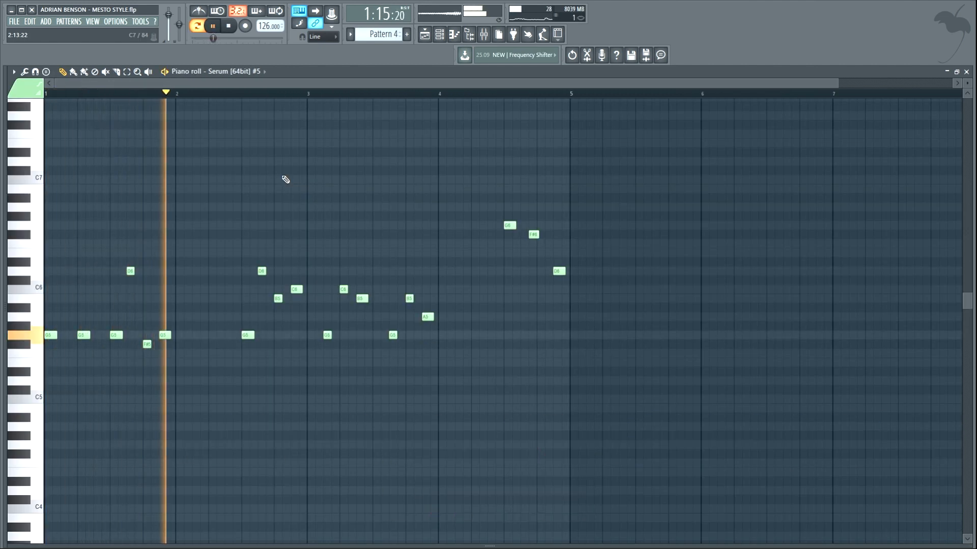